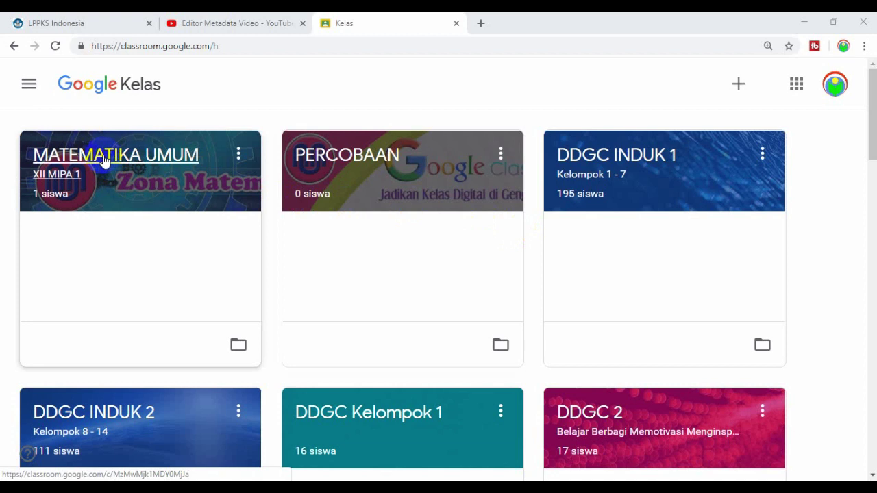
Go to the MATEMATIKA UMUM class's Tugas Kelas page and bring up the Buat menu
left_click(105, 158)
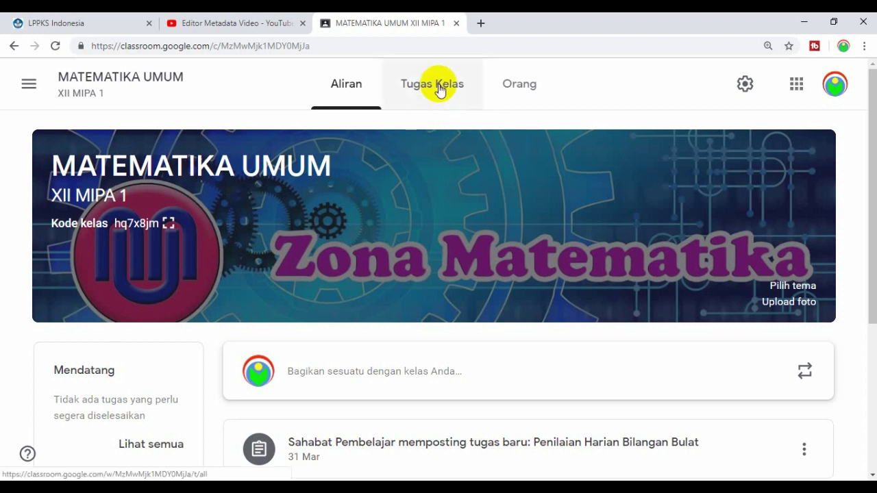
left_click(428, 83)
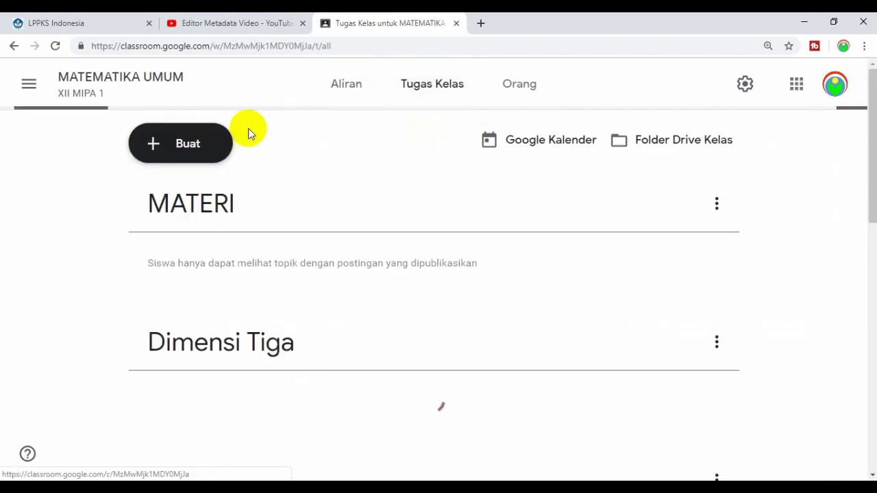
left_click(173, 142)
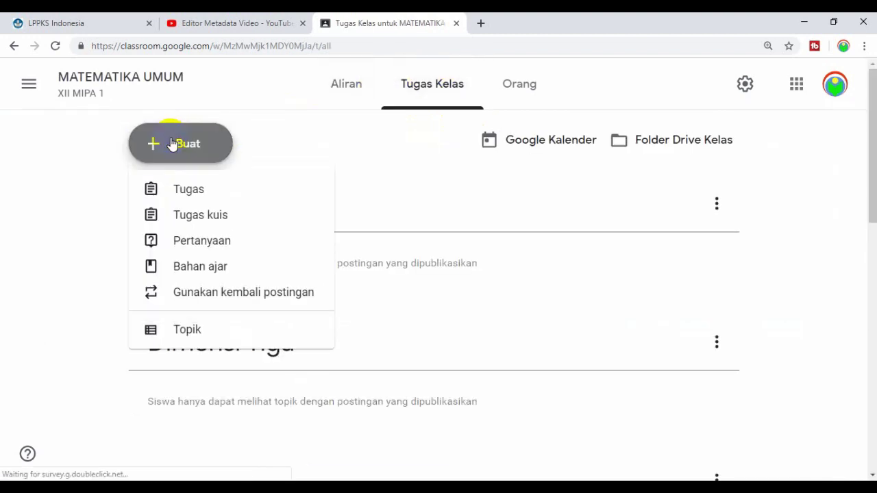
Create a new Tugas assignment titled 'Merangkum Video Pembelajaran'
left_click(174, 194)
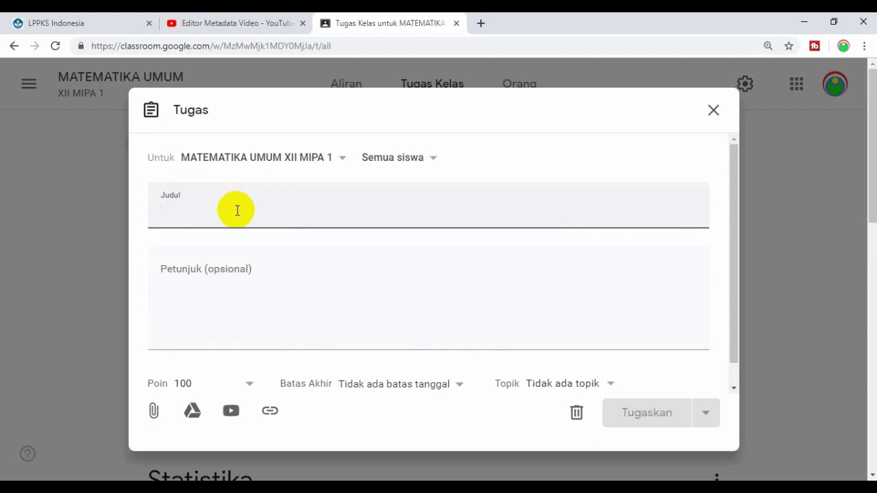
type("Merai")
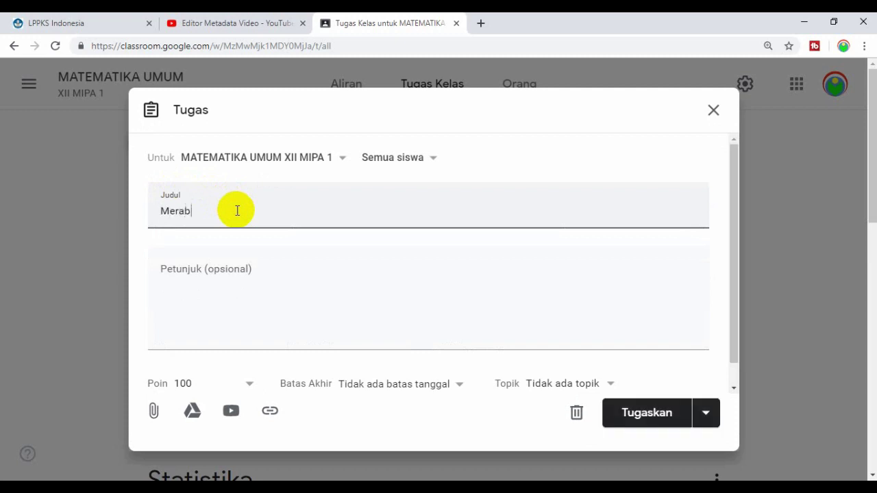
type("h")
key("BackSpace")
key("BackSpace")
type("ng")
type("kum ")
type("Video ")
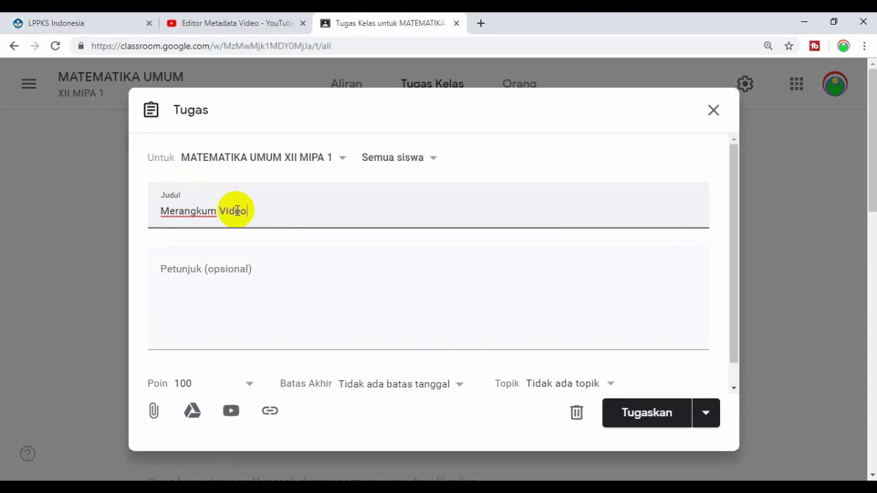
type("Pem")
type("belajara")
type("n")
left_click(190, 272)
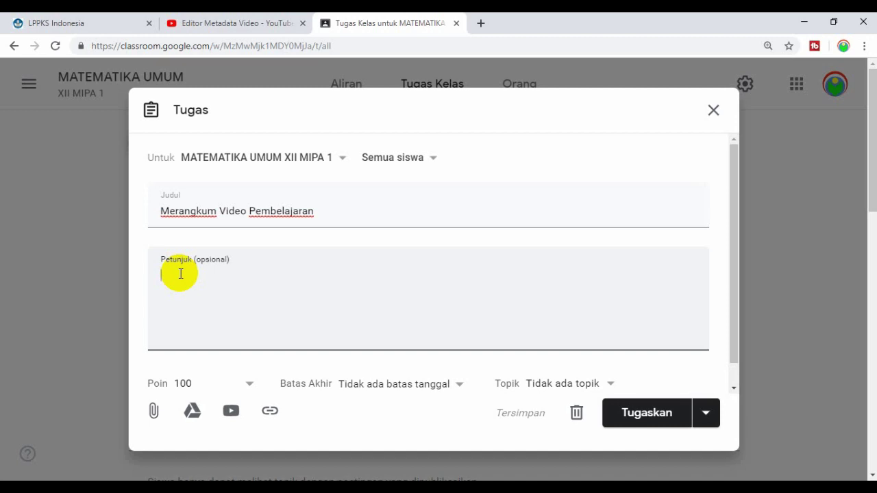
Enter numbered instructions: '1. Saksikan video yang saya berikan', then summarise it in an online Google Doc
type("1. ")
type("S")
type("aksikan ")
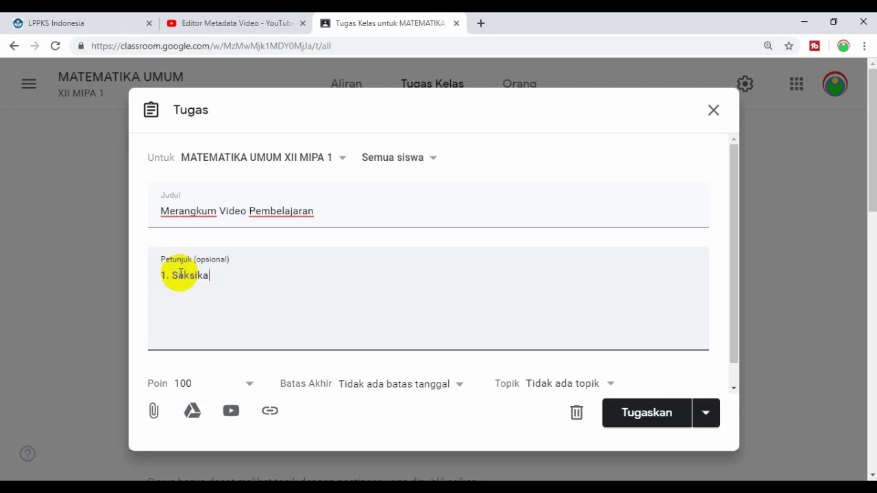
type("video y")
type("ang saya ber")
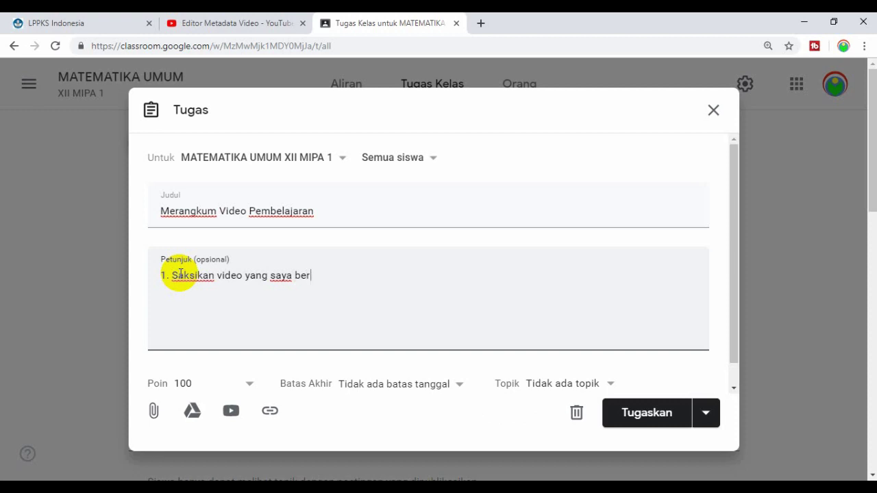
type("ikan")
key("Return")
type("2. ")
type("Buat ")
type("rangk")
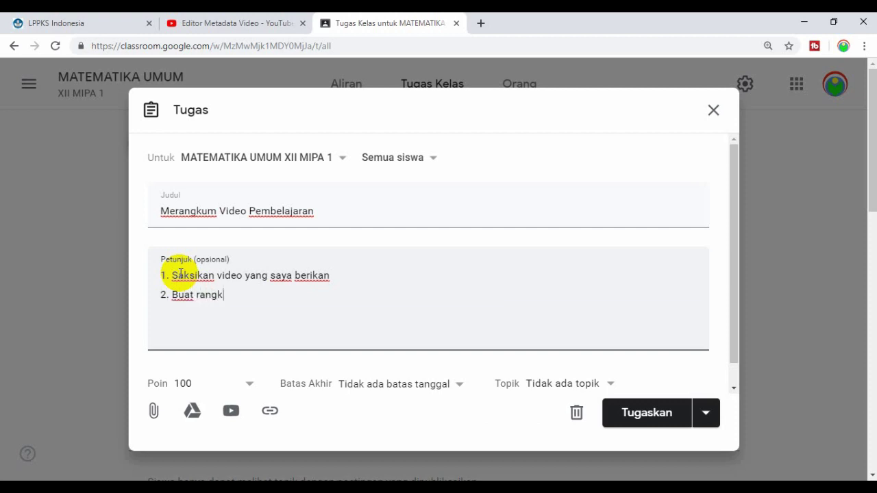
type("uman ")
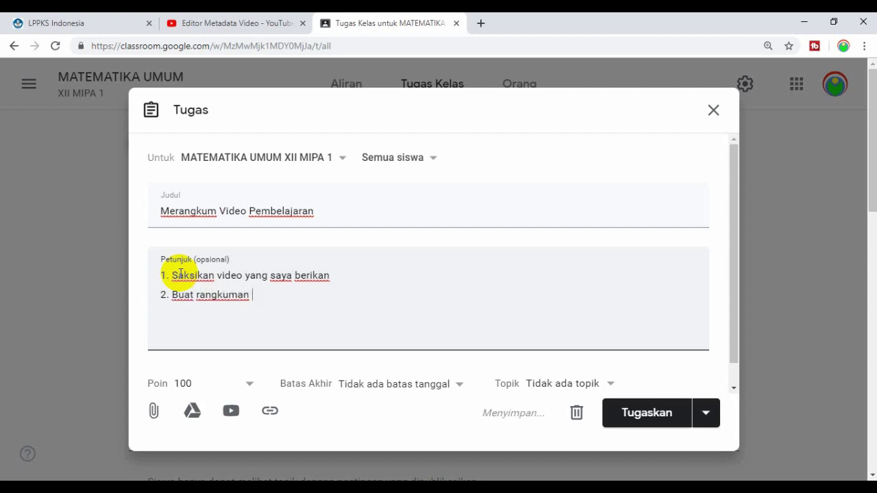
type("dari ")
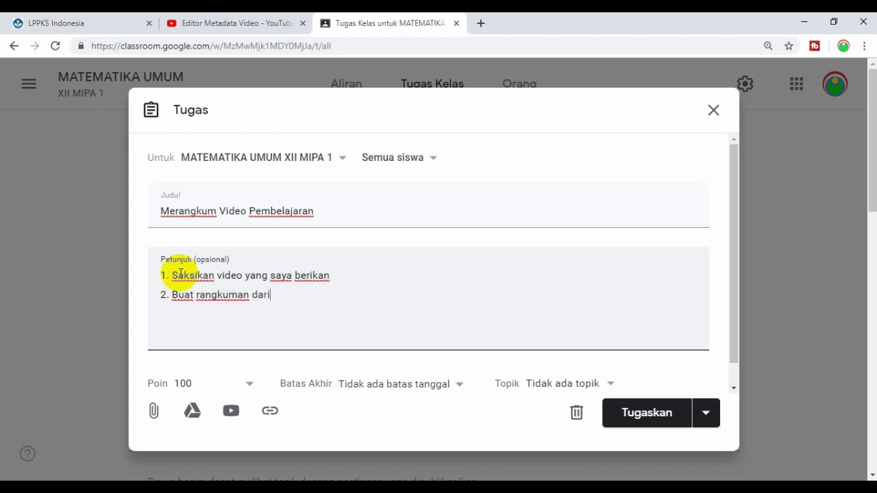
type("video ")
type("yang sudah ")
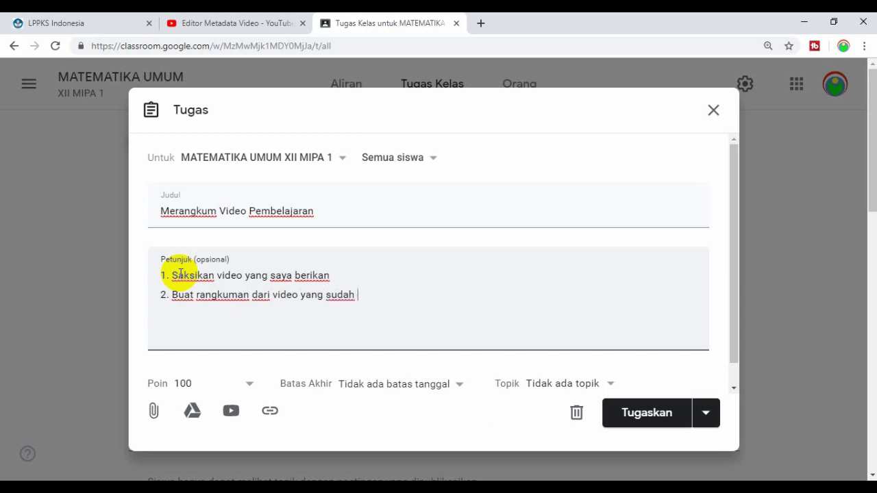
type("kalian sa")
type("ksikan")
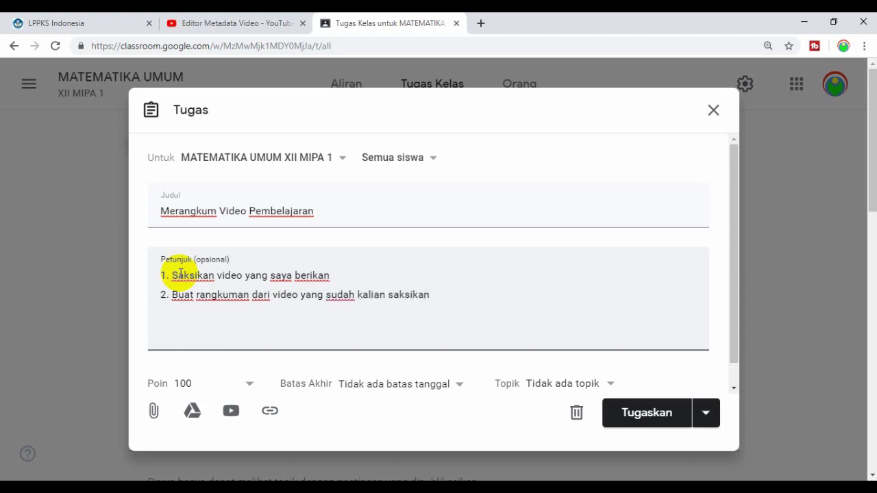
type(", ")
type("menggun")
type("akan ")
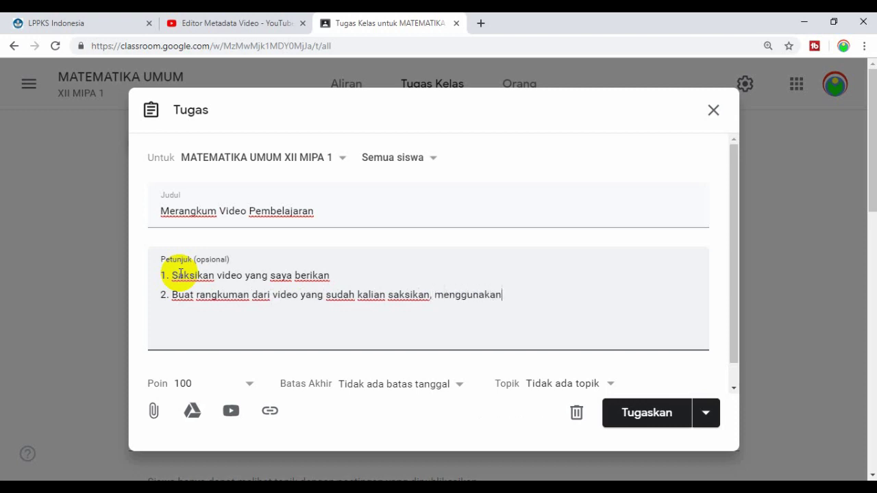
type("goo")
type("gle")
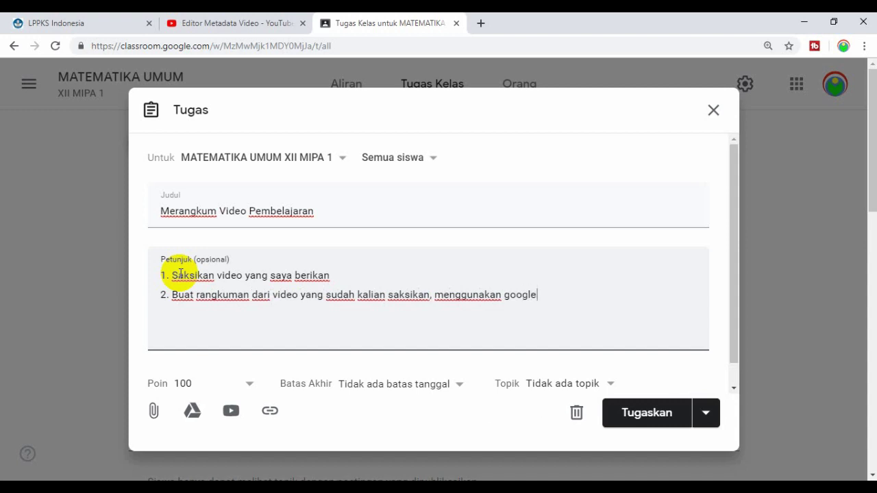
type(" doc ")
type("yang dike")
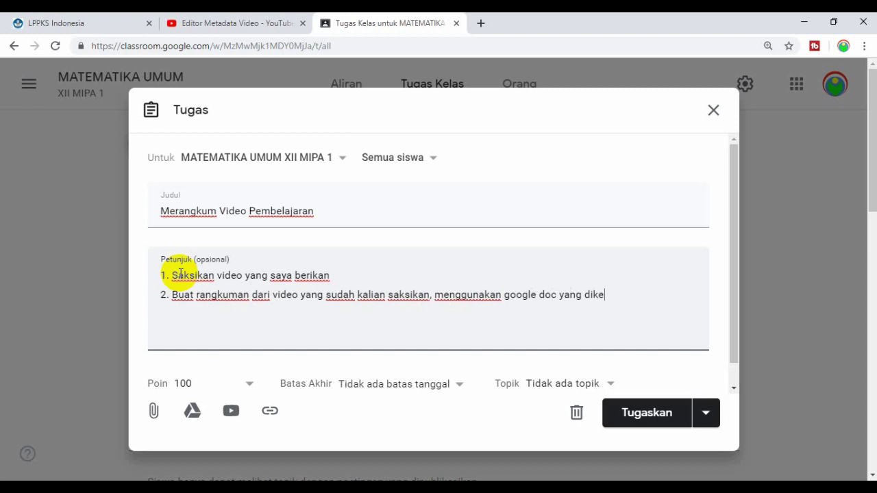
type("tik seca")
type("ra onl")
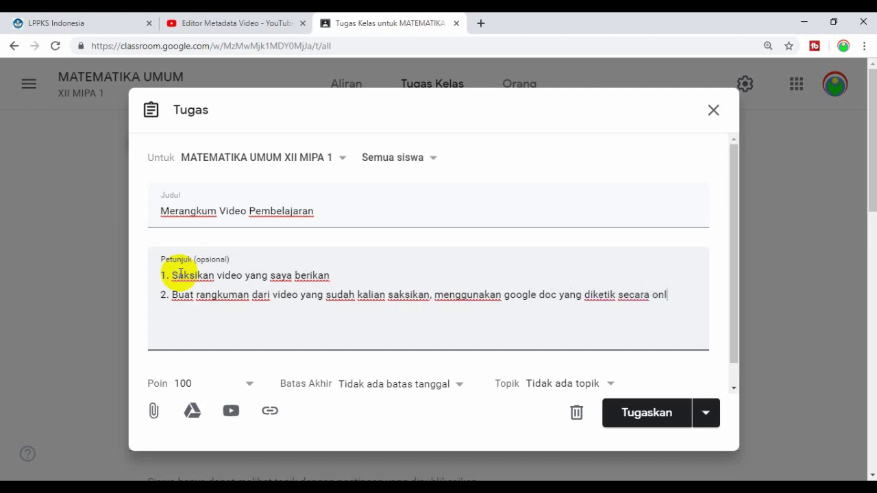
type("ine.")
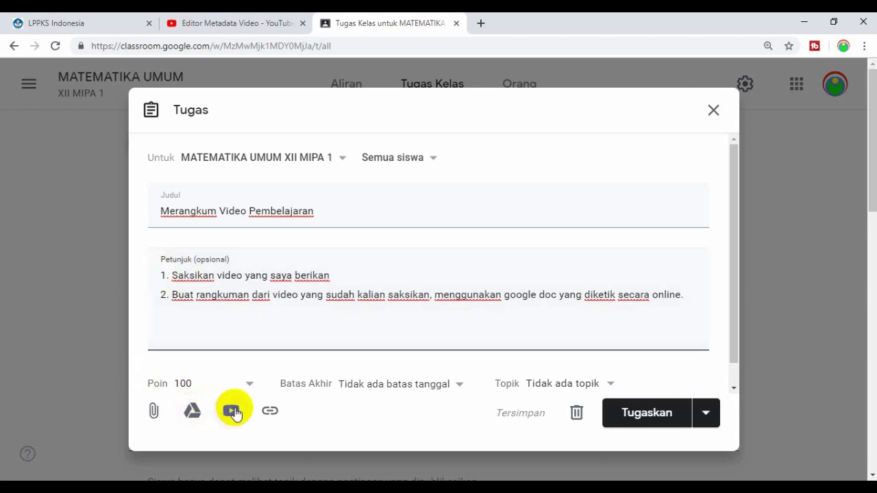
In the video attachment dialog, enter the YouTube search term 'peluang sahabat pembelajar'
left_click(233, 409)
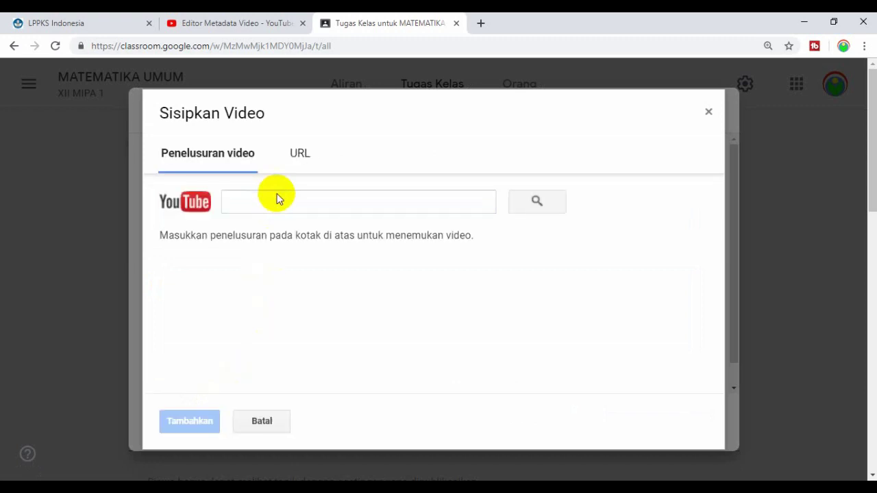
left_click(240, 200)
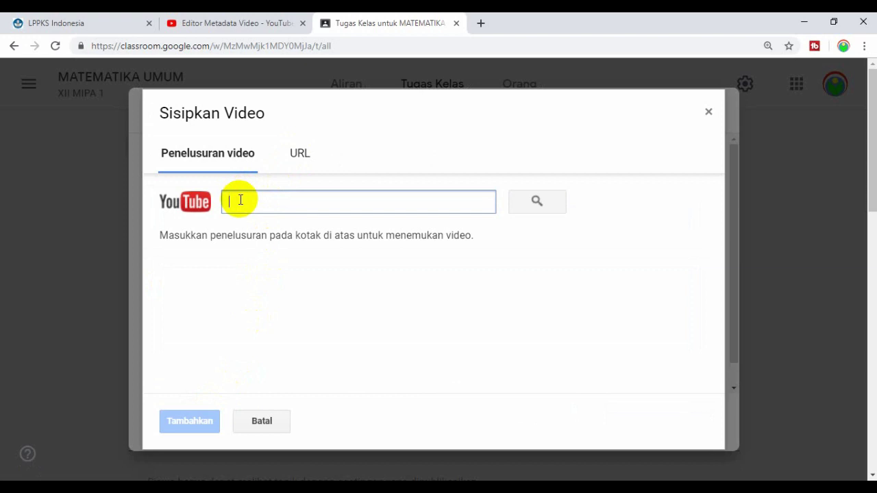
type("peluan")
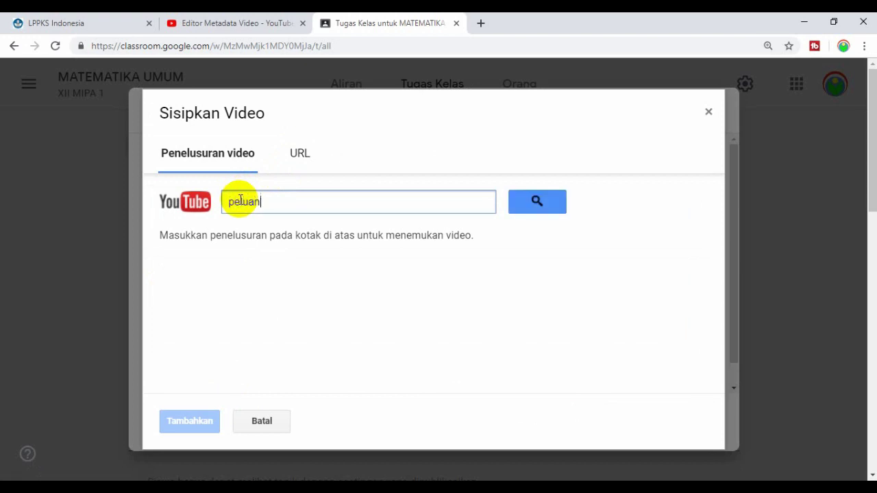
type("g s")
type("ahabat pembe")
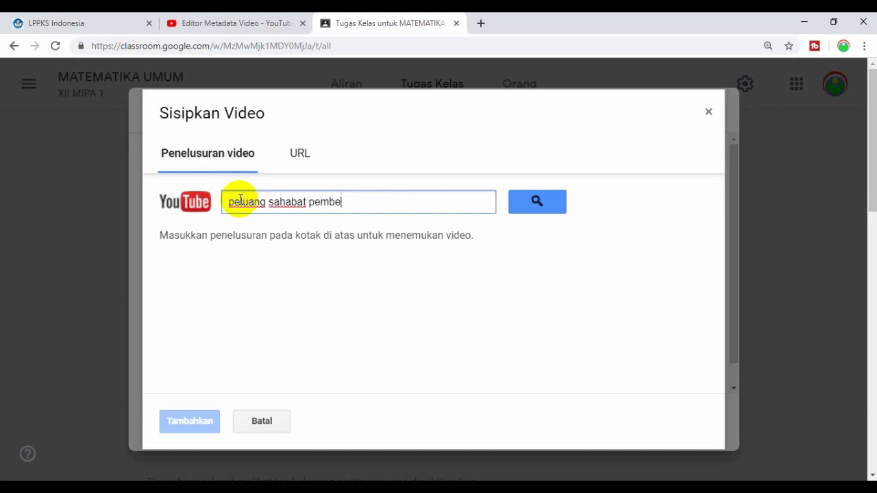
type("laj")
key("BackSpace")
type("jar")
Run the search and attach the video 'Cara Mudah Memahami Peluang' to the assignment
left_click_drag(267, 201, 223, 201)
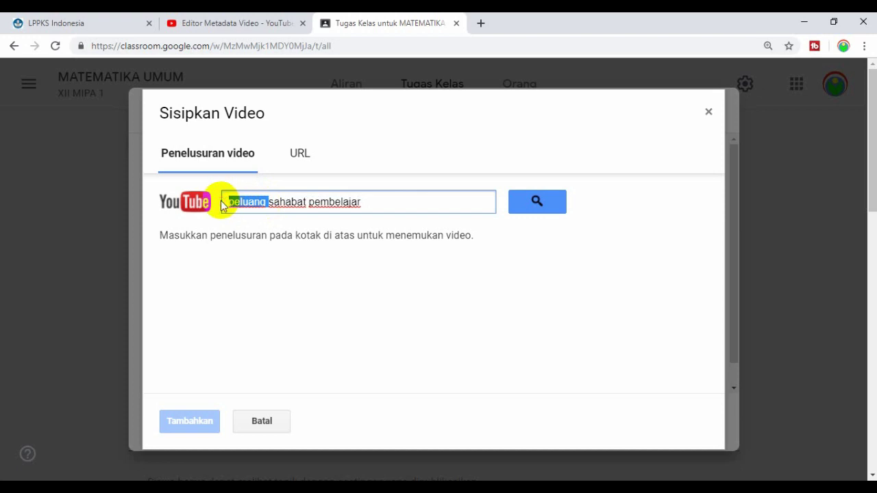
left_click(272, 201)
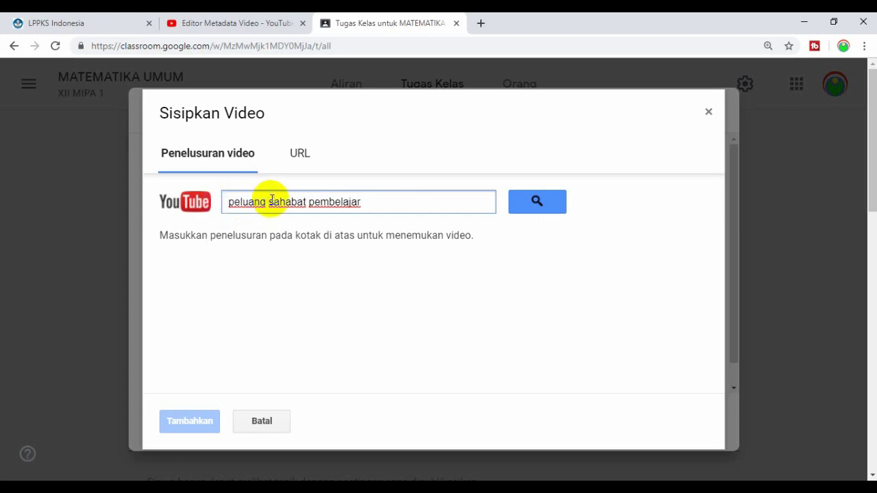
double_click(272, 201)
left_click_drag(272, 201, 361, 202)
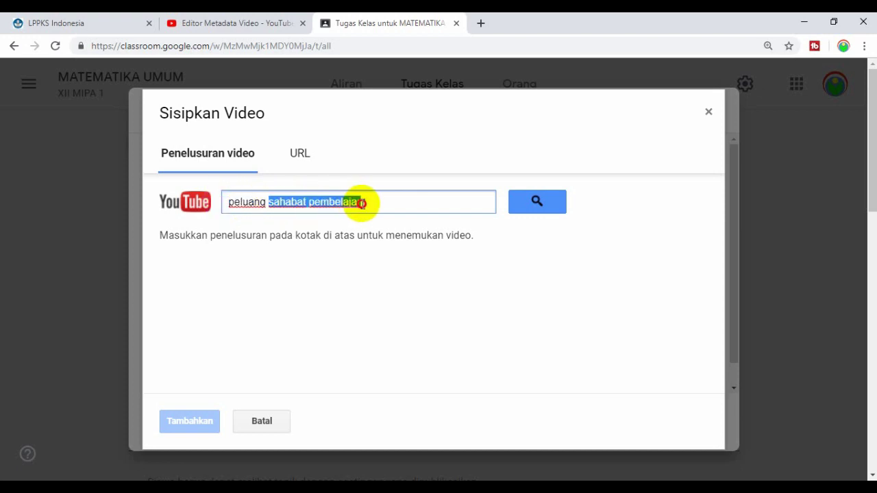
left_click(362, 202)
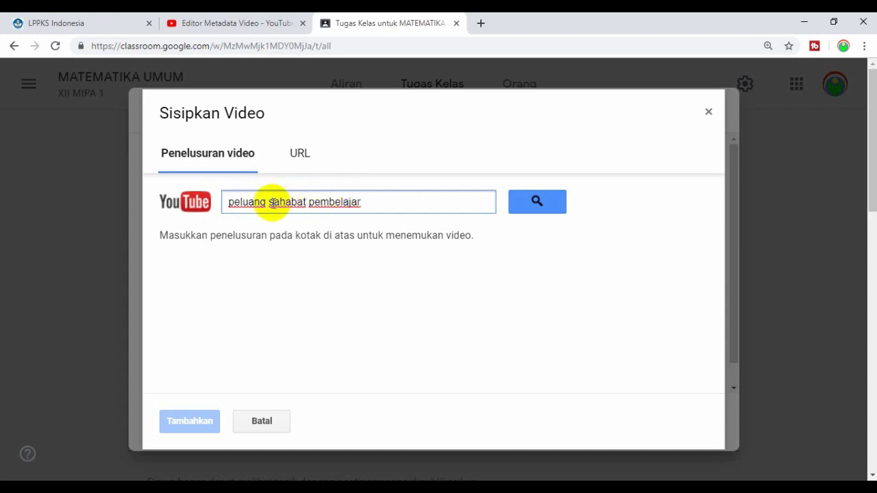
left_click_drag(271, 203, 367, 204)
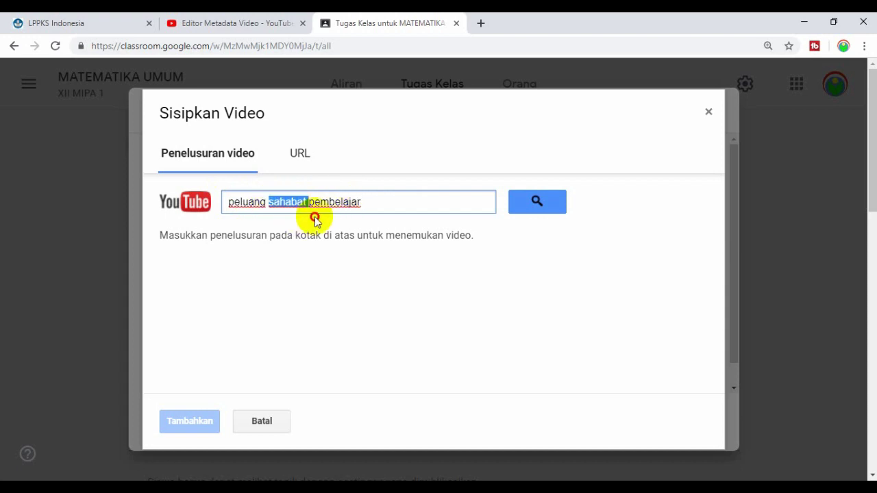
left_click(366, 204)
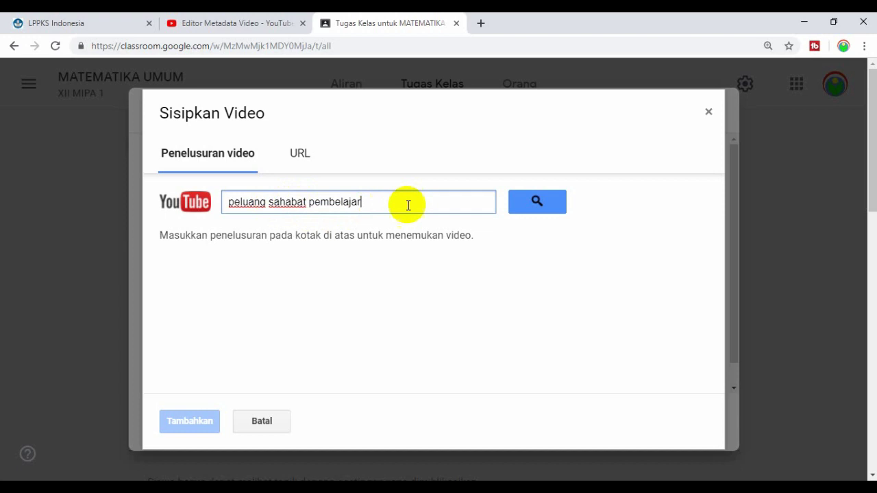
left_click(534, 202)
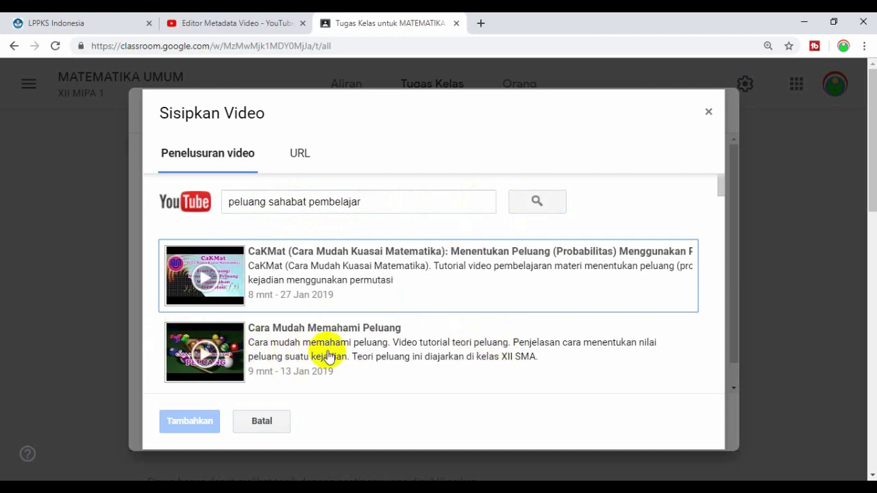
left_click(271, 346)
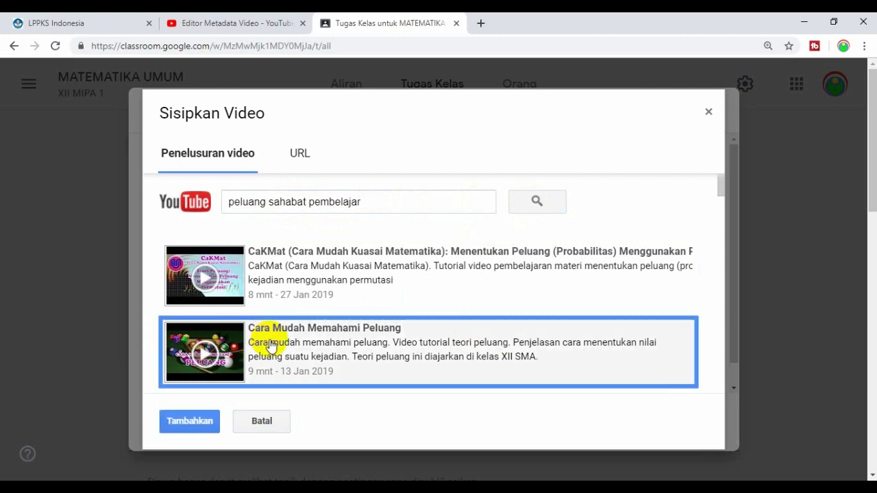
left_click(195, 423)
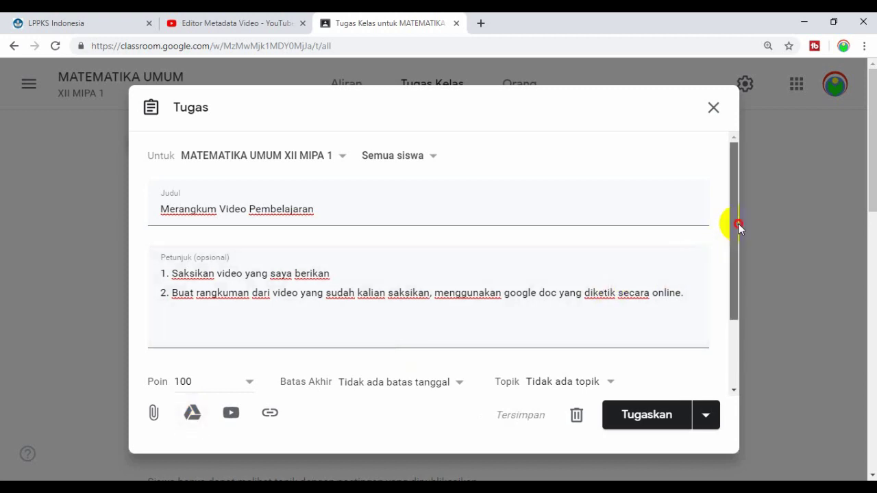
Set the assignment's topic to TUGAS
left_click_drag(738, 223, 728, 280)
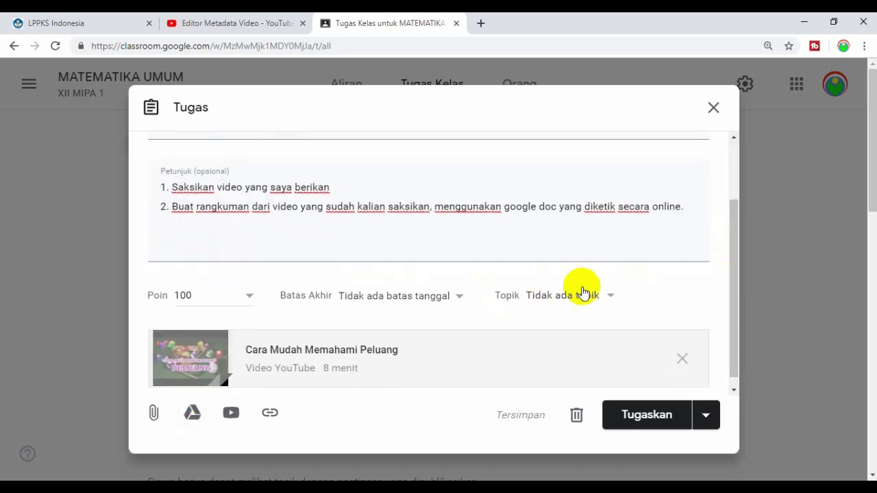
left_click(604, 298)
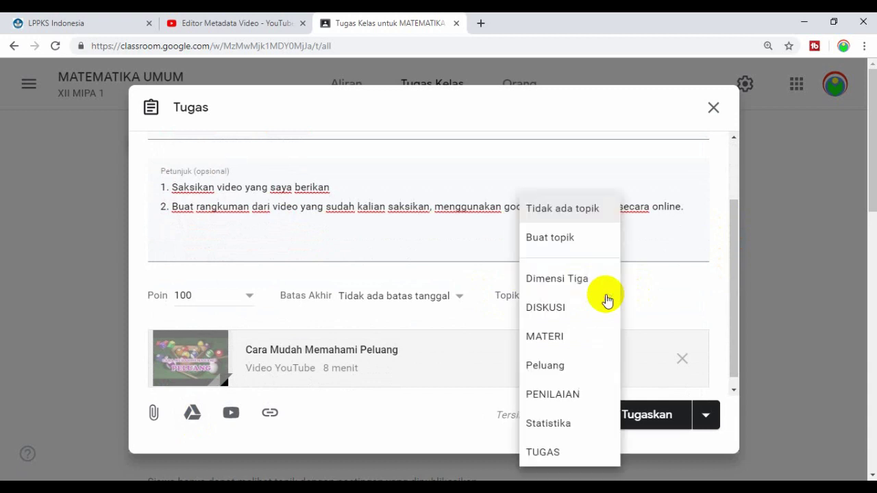
left_click(548, 455)
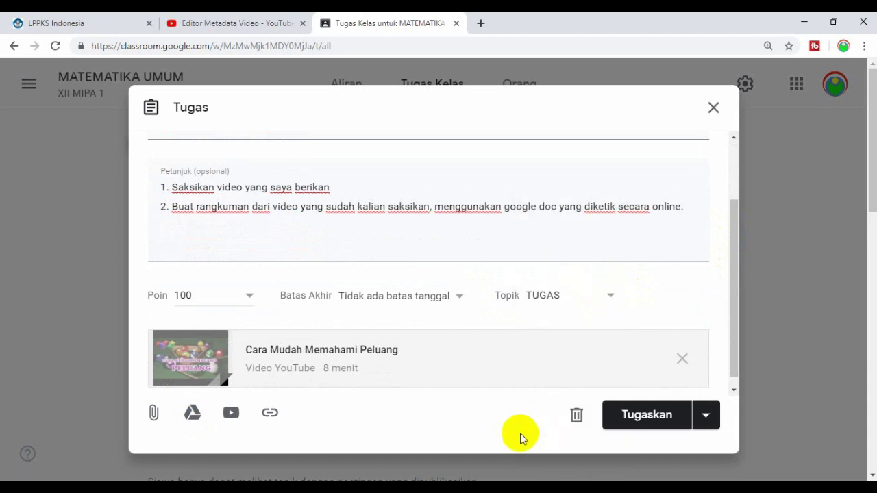
left_click(461, 298)
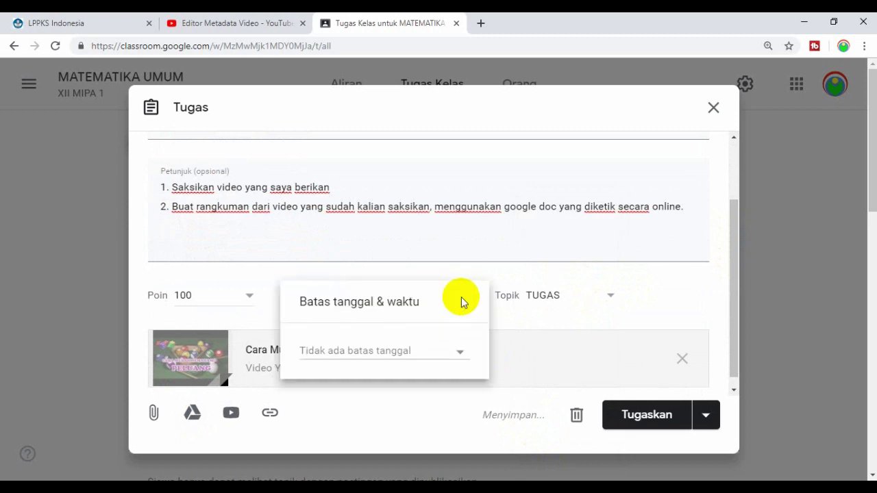
Set the due date to 11 April 2019 with a due time of 23.59
left_click(459, 356)
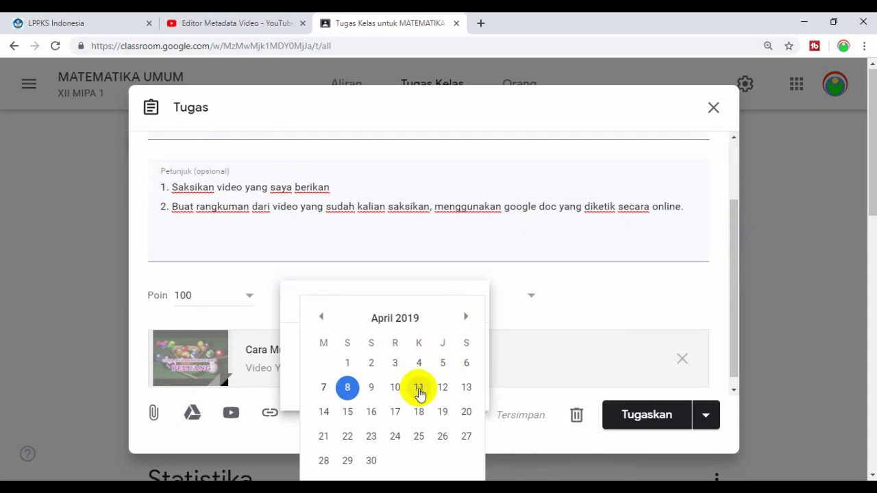
left_click(419, 391)
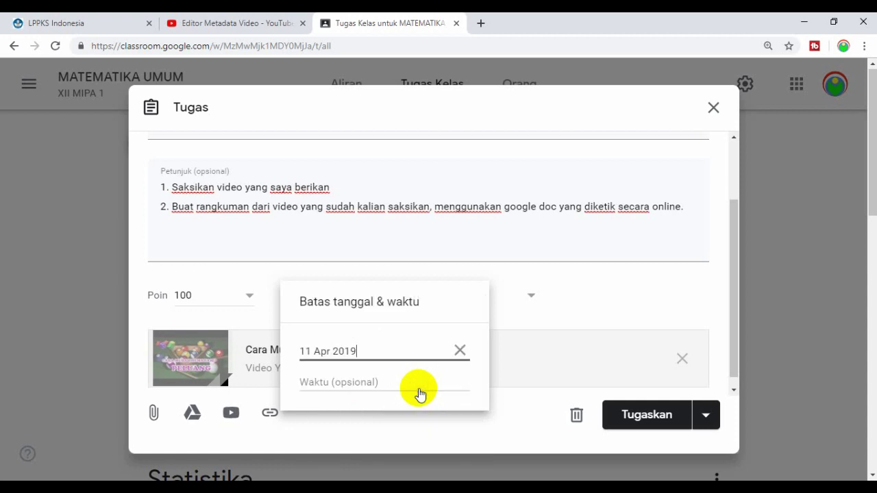
left_click(327, 385)
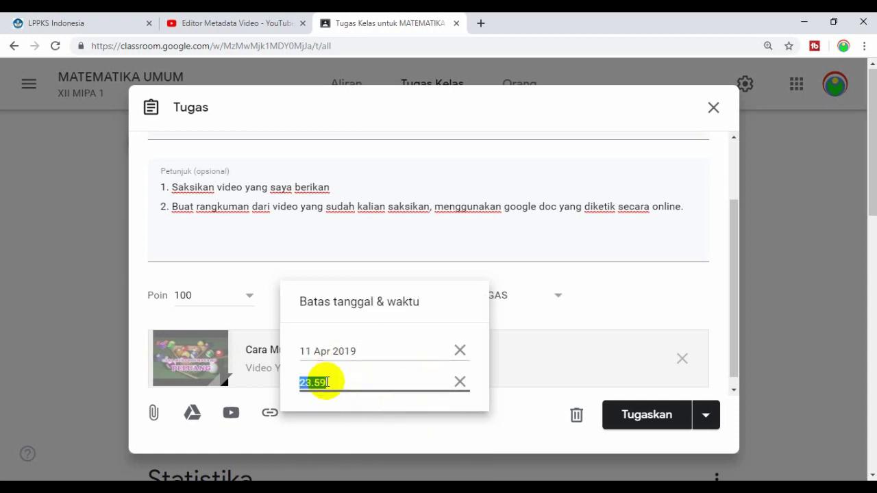
left_click(355, 383)
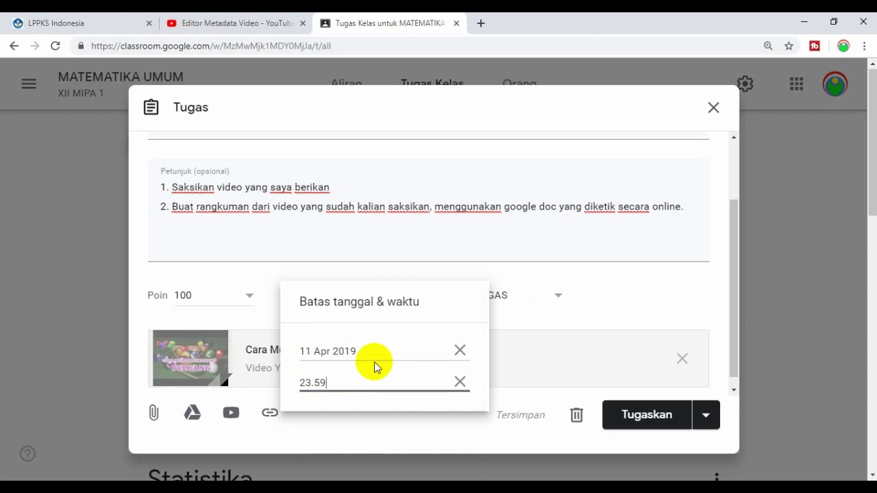
left_click(385, 419)
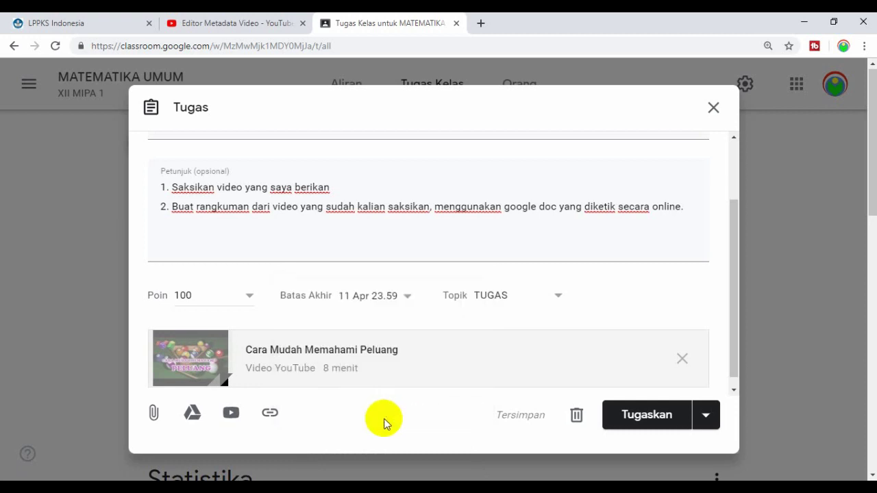
Post the assignment with Tugaskan and scroll to find it under TUGAS
left_click(644, 419)
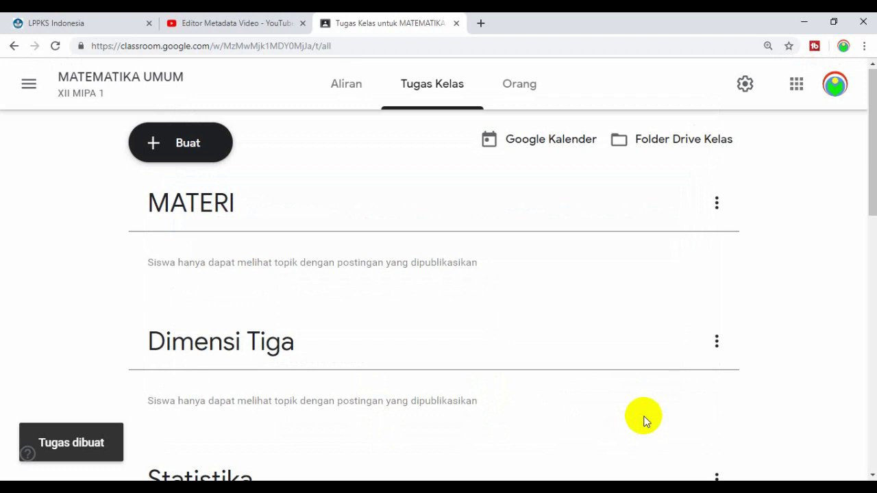
left_click_drag(868, 186, 874, 445)
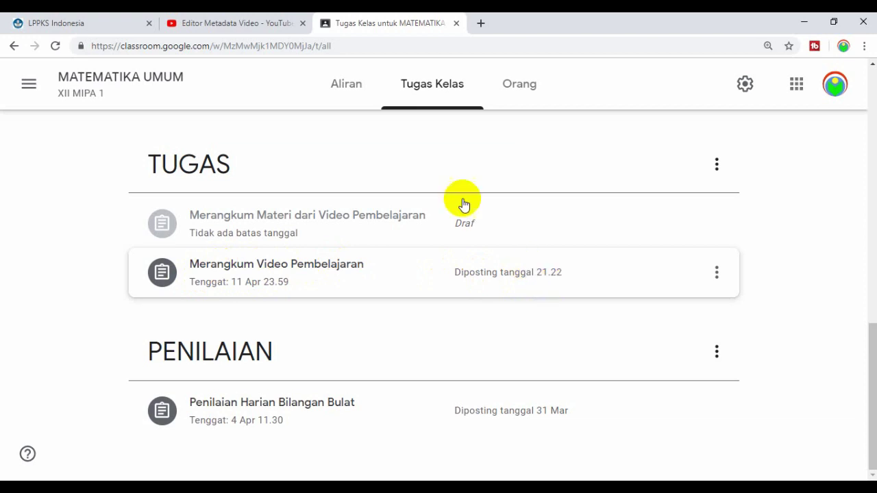
left_click(344, 94)
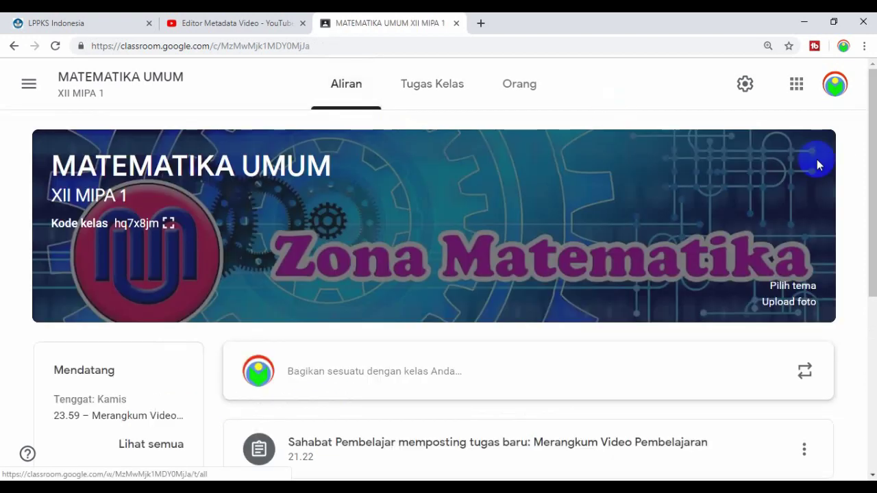
Scroll the class stream to view the Merangkum Video Pembelajaran post, due Thursday 23.59
left_click_drag(872, 161, 873, 227)
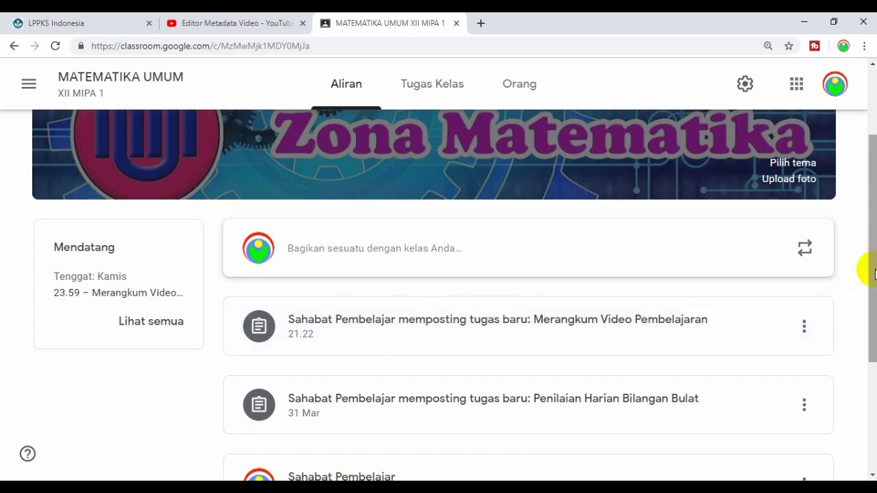
left_click_drag(871, 267, 875, 278)
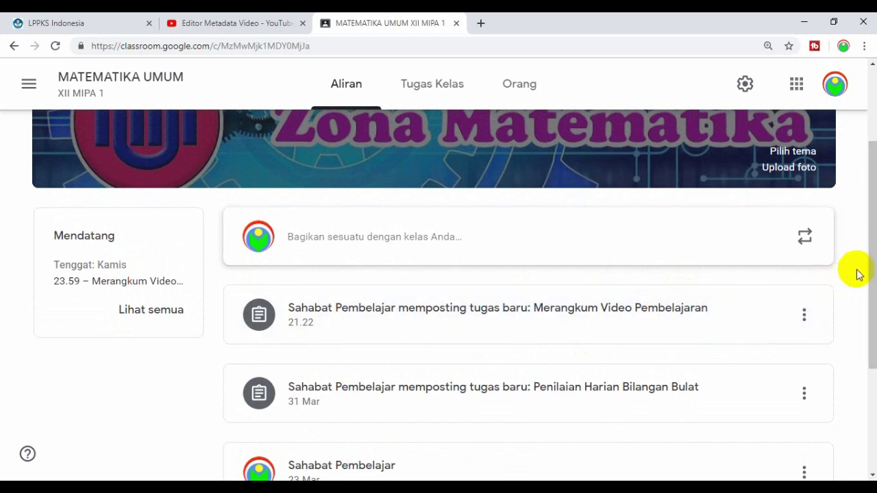
mouse_move(872, 274)
left_mouse_down()
mouse_move(873, 328)
mouse_move(864, 208)
left_mouse_up()
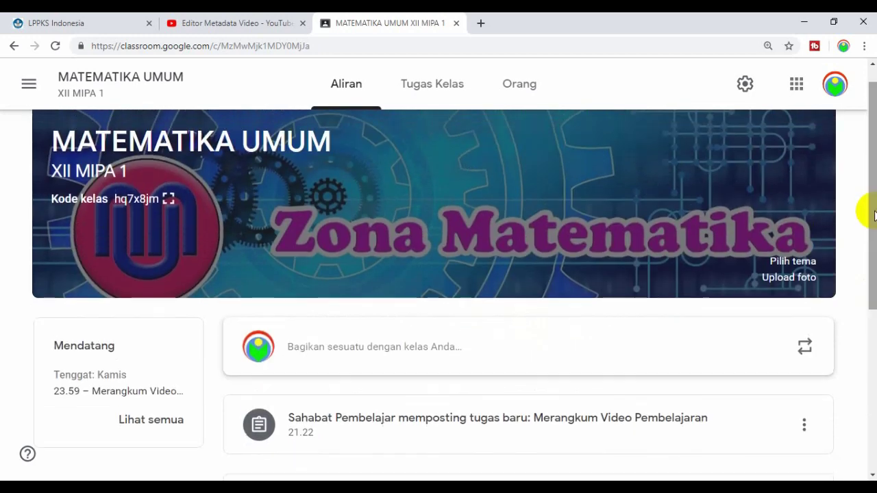
Go back to Tugas Kelas and scroll to the posted assignment under TUGAS, due 11 Apr 23.59
left_click(436, 96)
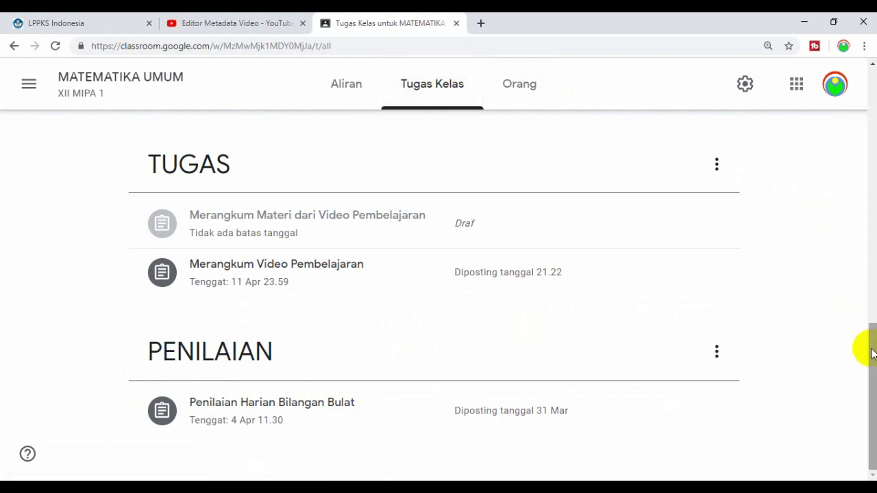
mouse_move(863, 342)
left_mouse_down()
mouse_move(869, 202)
mouse_move(870, 383)
left_mouse_up()
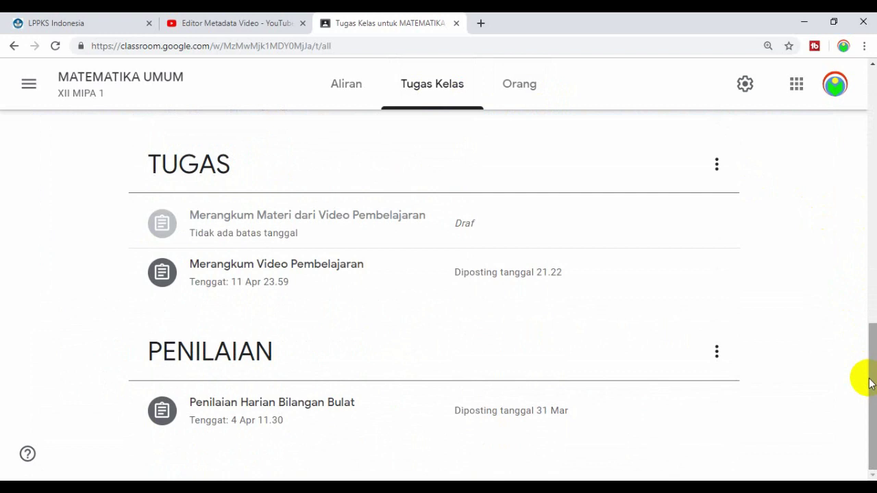
left_click_drag(870, 383, 861, 237)
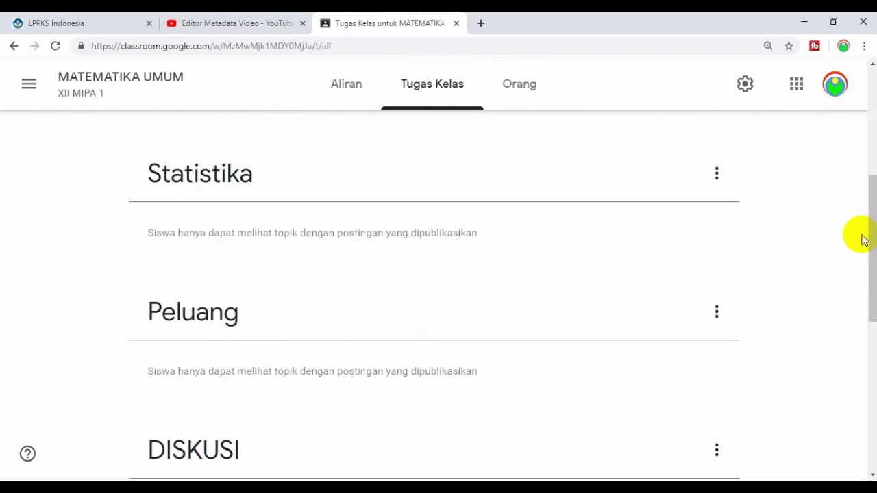